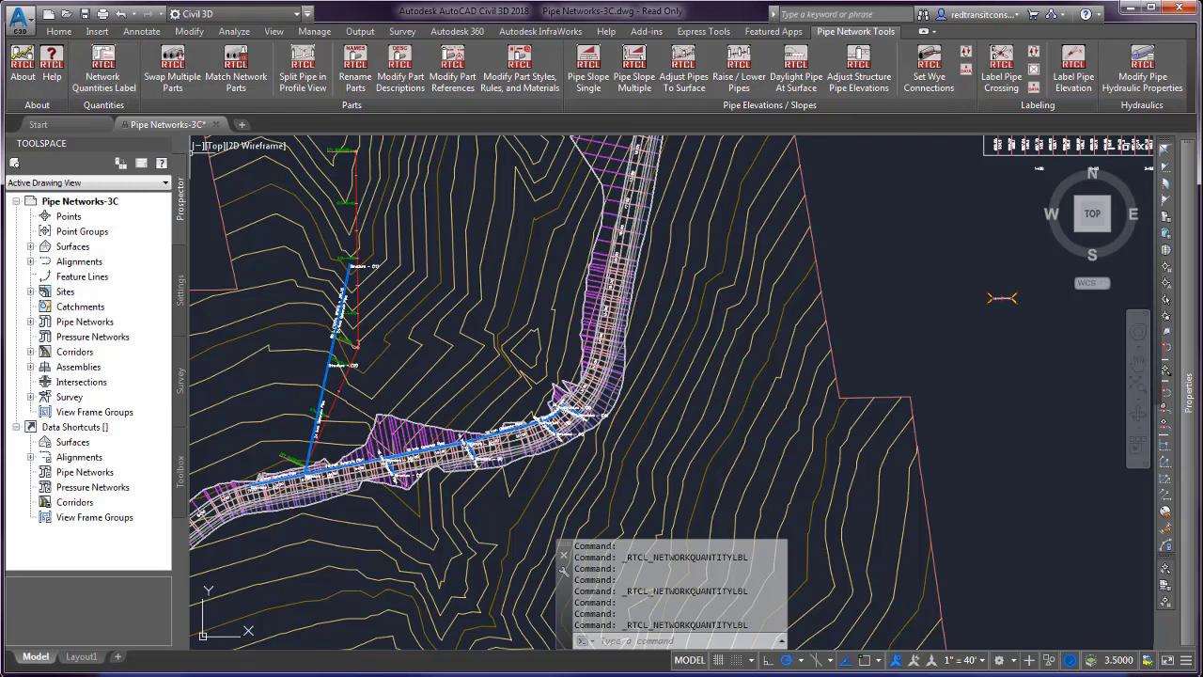
- Open the Network Quantities Label report, try grouping parts by Description, then return to PartSizeName
click(115, 77)
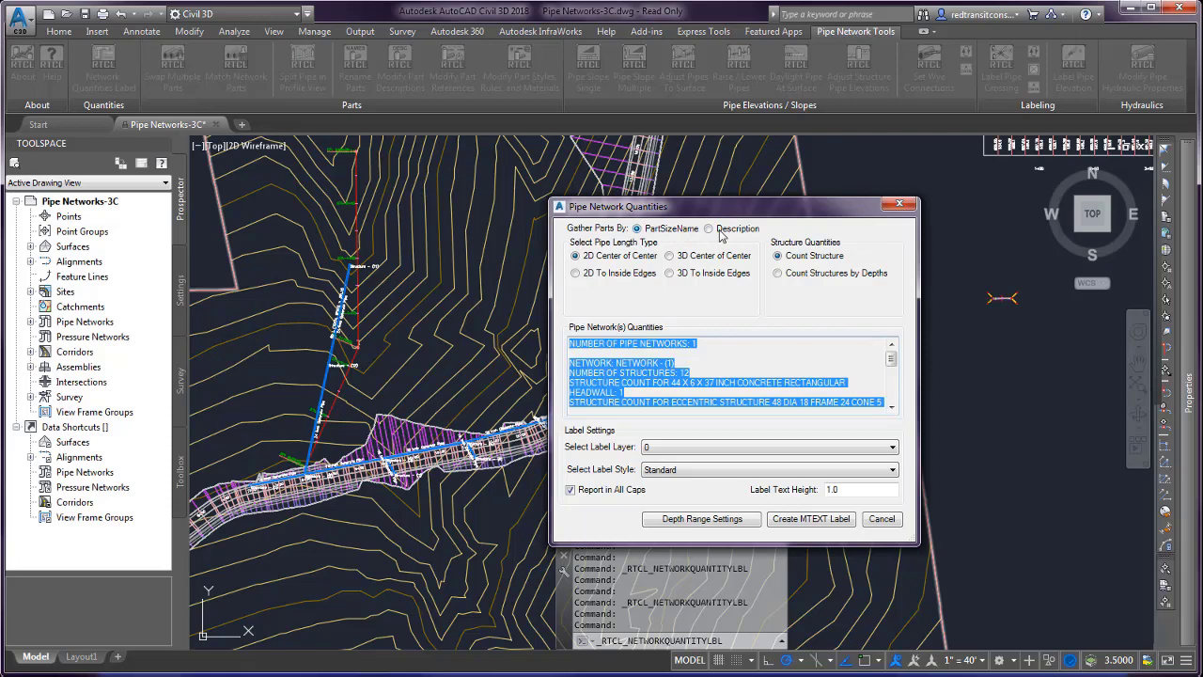
click(725, 235)
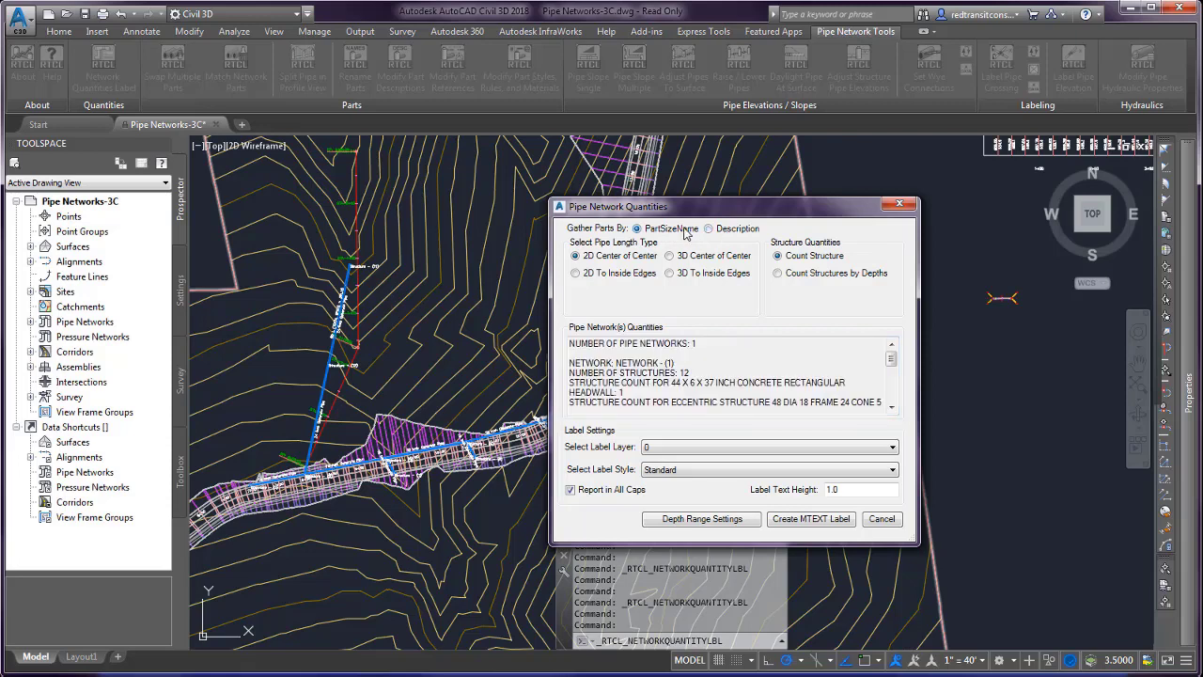
click(708, 229)
click(652, 231)
- Cancel the quantities report and open the vertical pipe's Pipe Properties at Part Properties
click(891, 523)
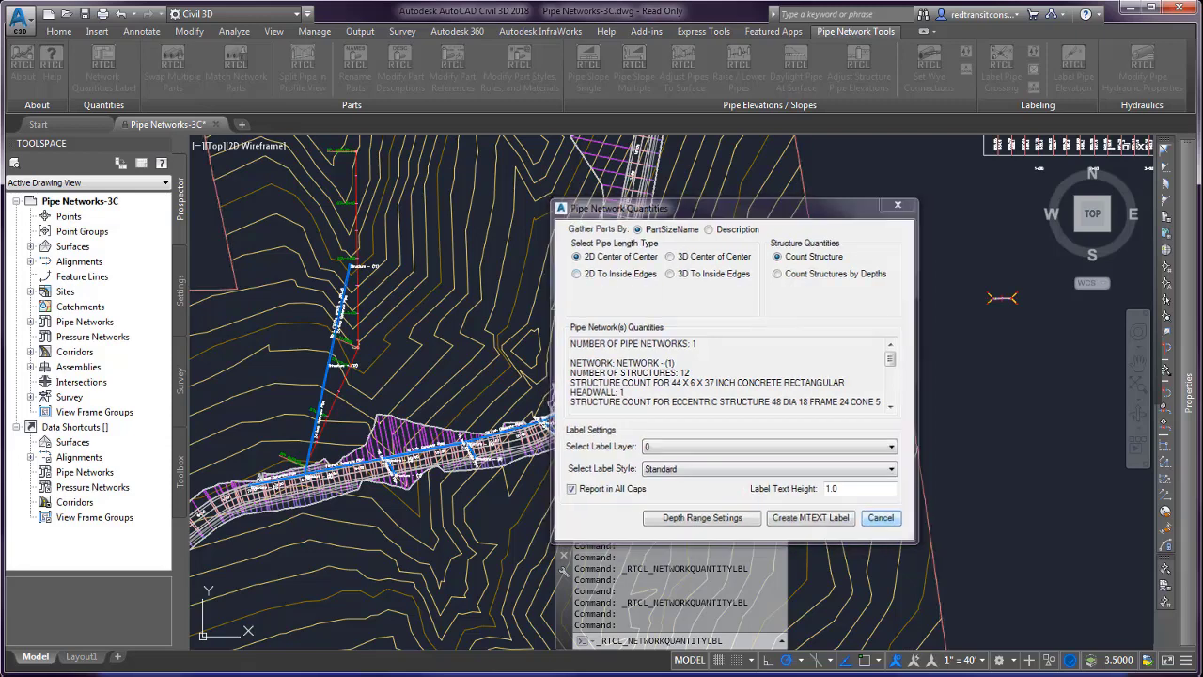
click(321, 396)
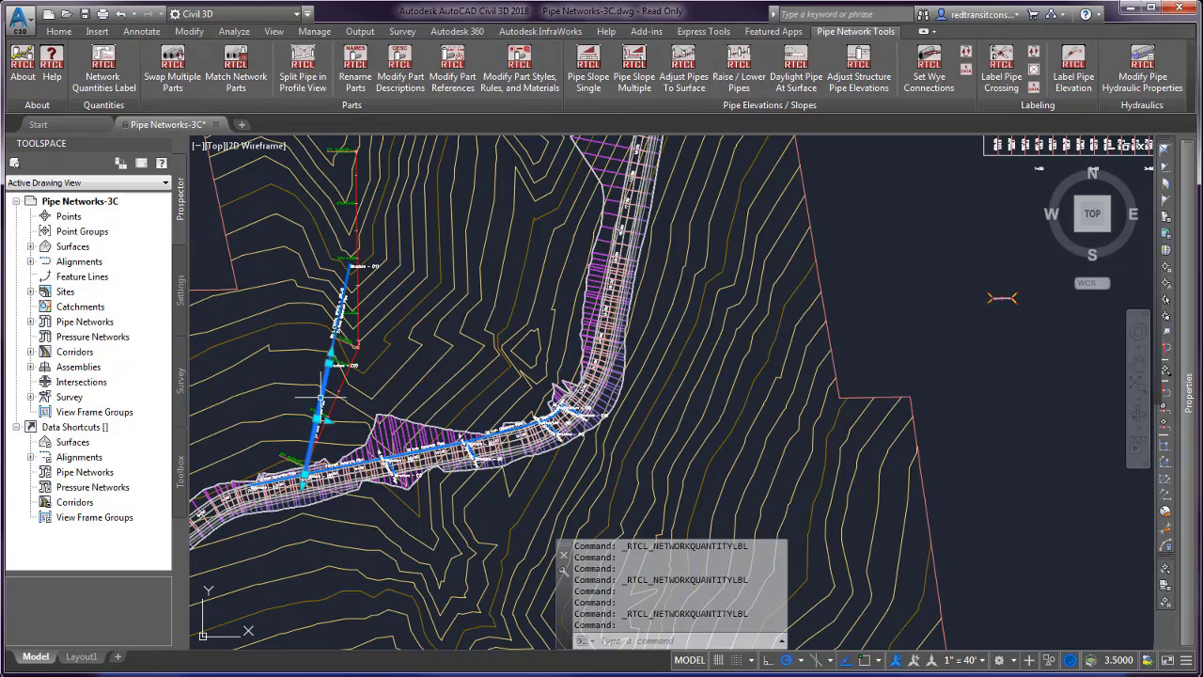
right_click(494, 434)
click(503, 275)
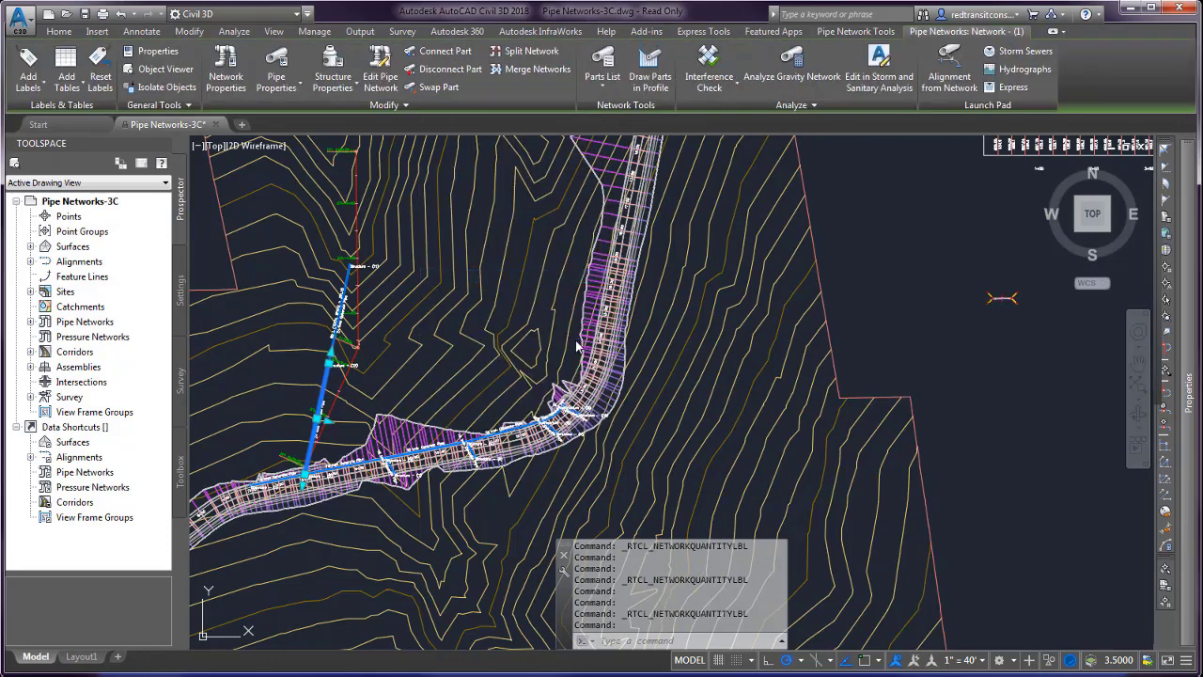
click(436, 191)
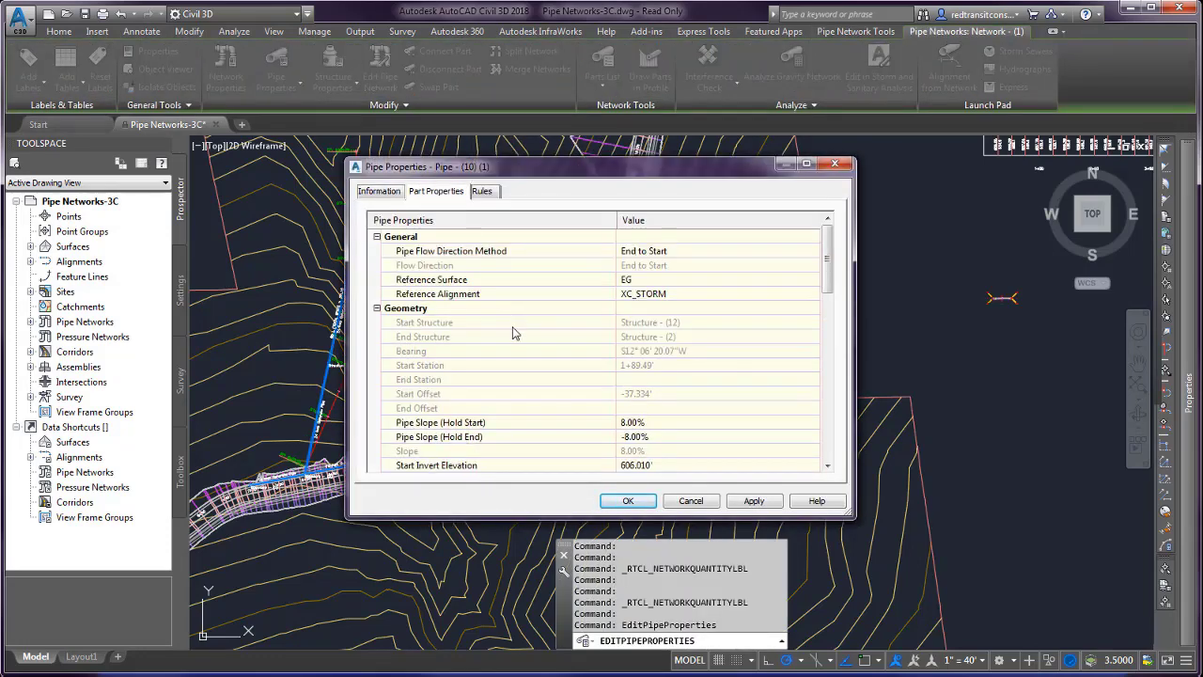
- Check the pipe's 206.627' 2D and 207.287' 3D center-to-center lengths, then cancel unchanged
scroll(534, 381, down, 5)
scroll(534, 381, down, 6)
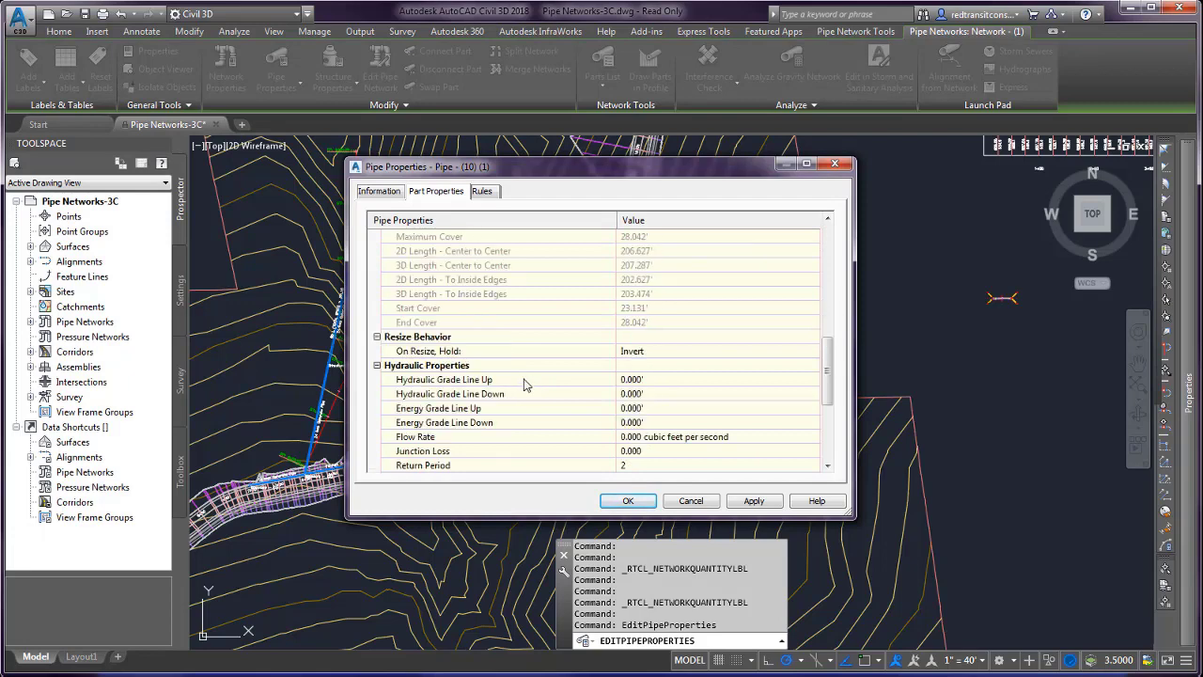
scroll(513, 308, up, 1)
click(419, 297)
click(499, 308)
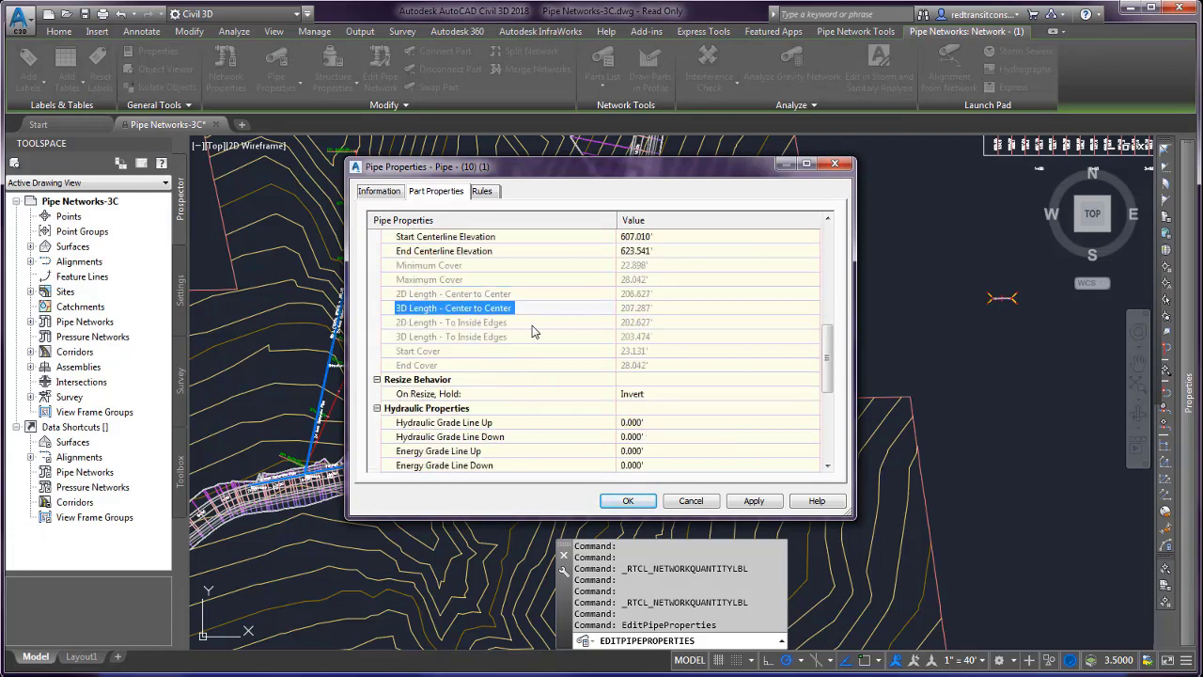
click(520, 324)
click(527, 335)
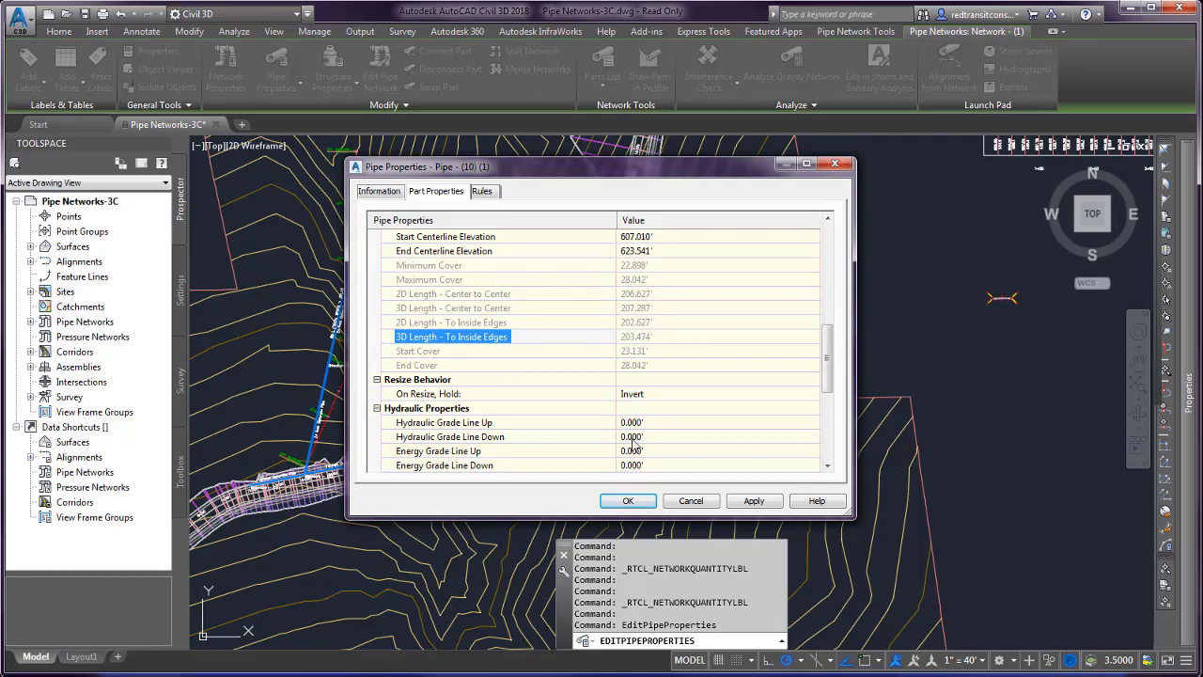
click(691, 500)
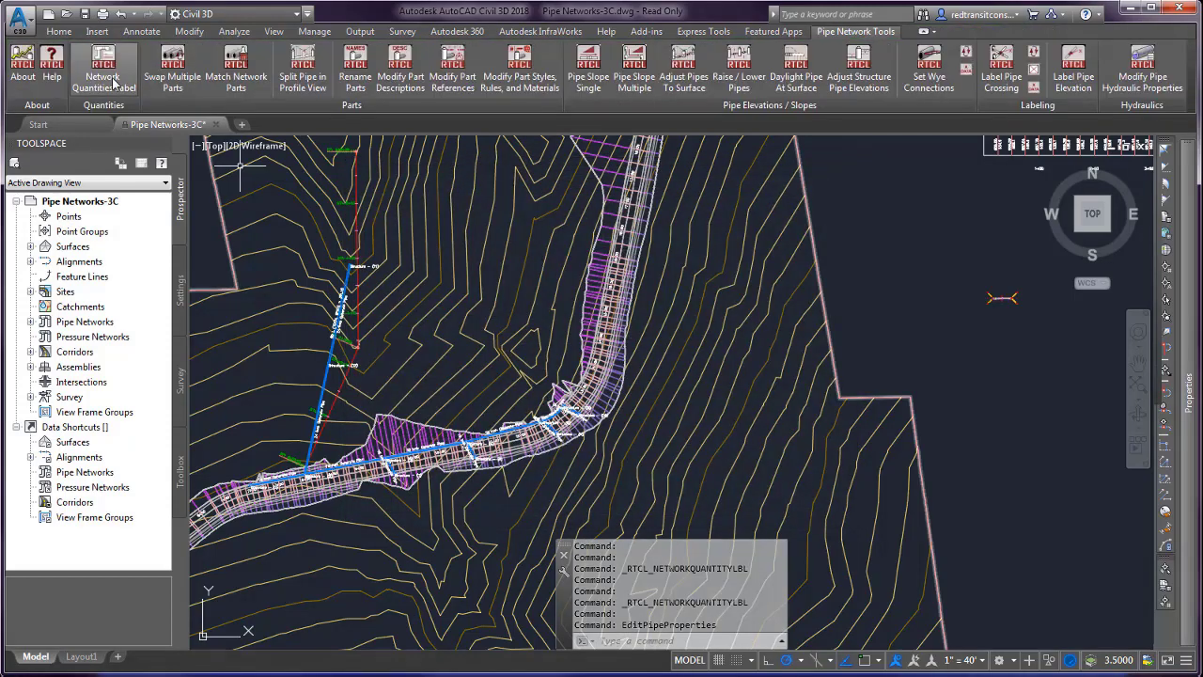
- Reopen Network Quantities Label and count structures by depths, highlighting the nine eccentric structures at 6.01–12
click(113, 83)
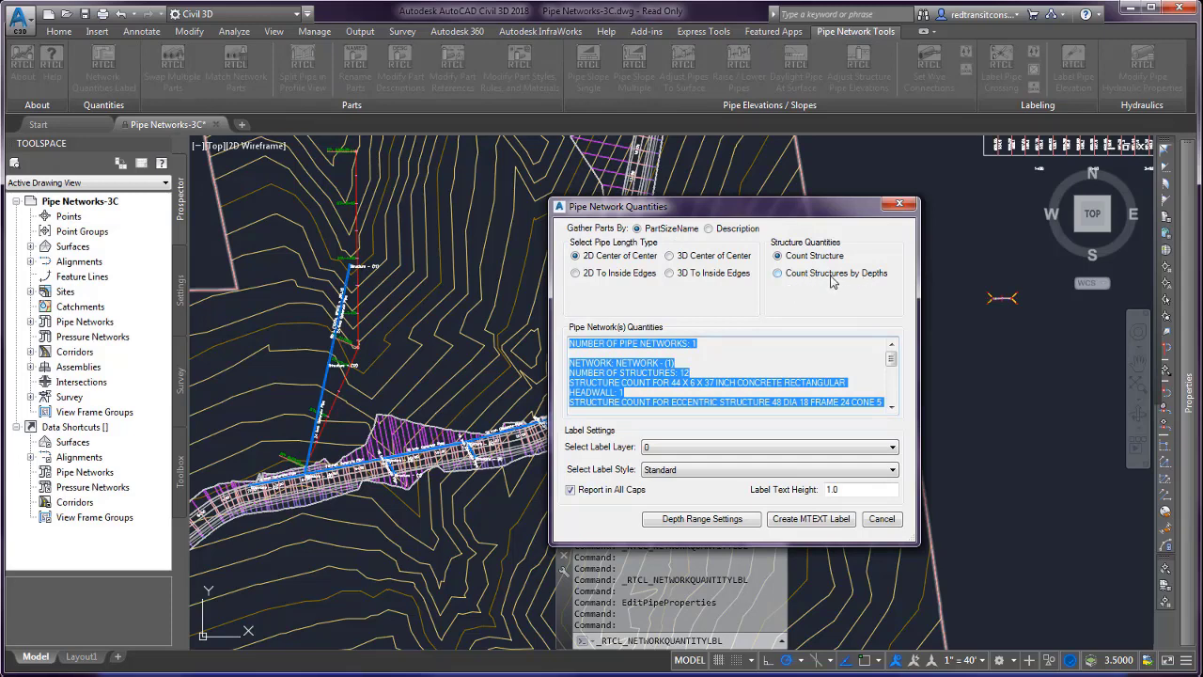
click(832, 276)
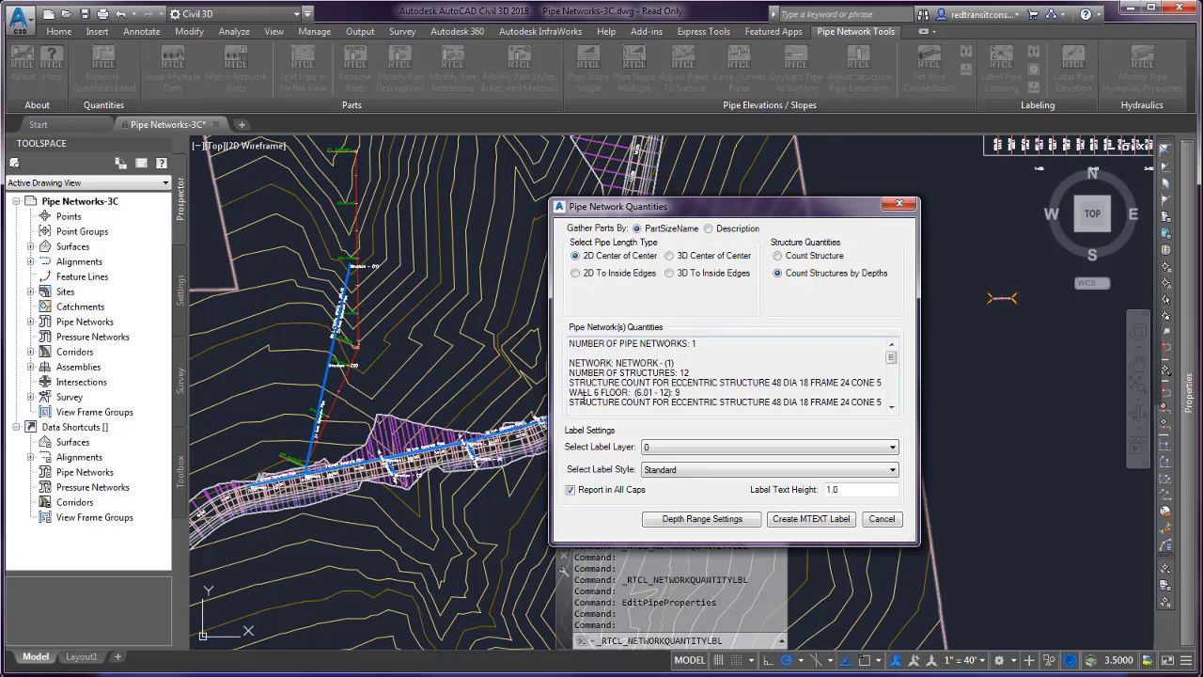
drag(585, 397, 632, 393)
drag(686, 393, 568, 381)
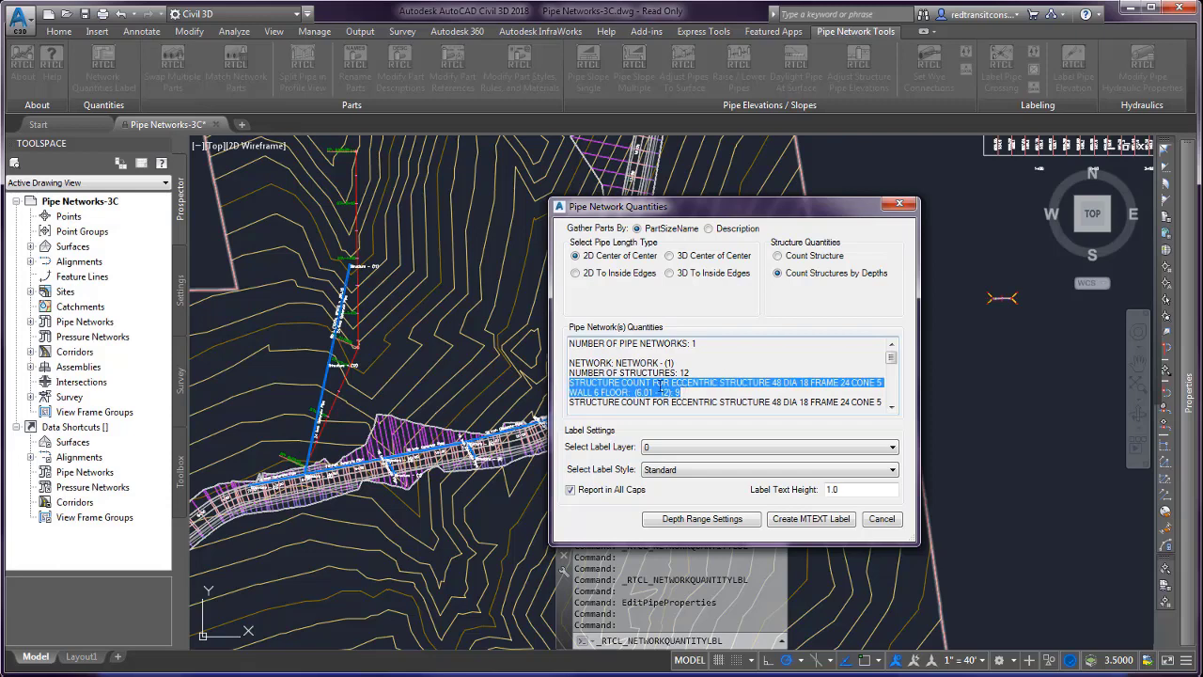
- In Depth Range Settings, keep ranges 0–3, 3.01–6, 6.01–12 and make the last range 12.01 and deeper
click(722, 525)
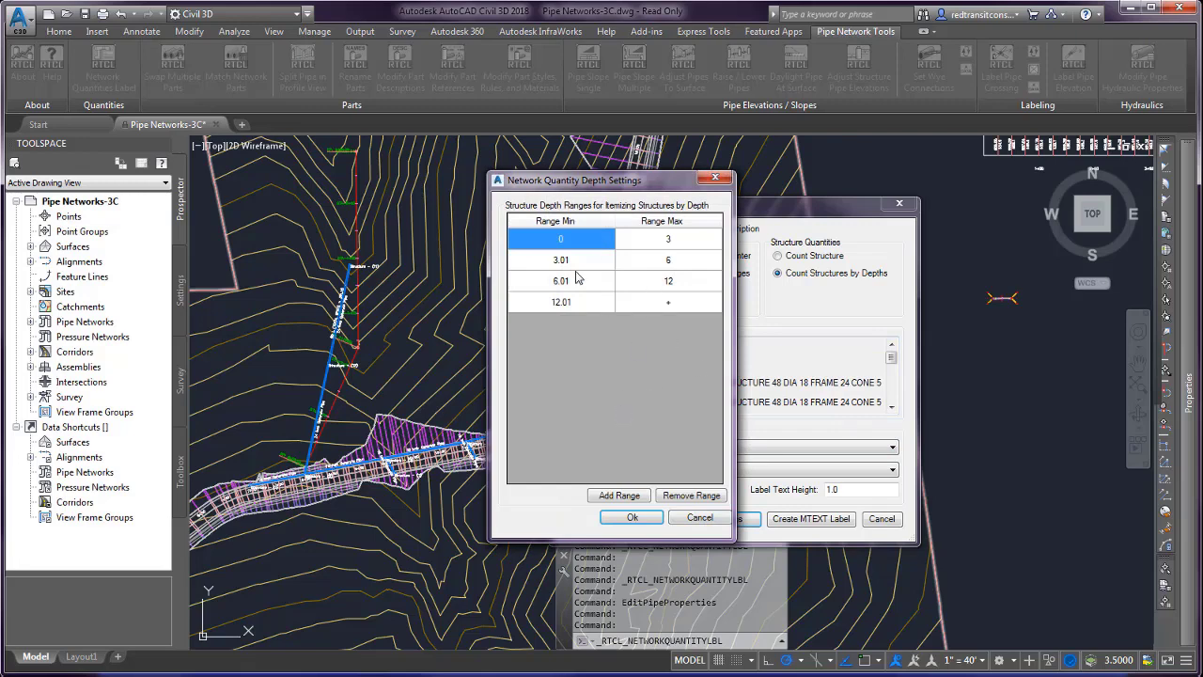
click(651, 242)
click(579, 243)
click(643, 245)
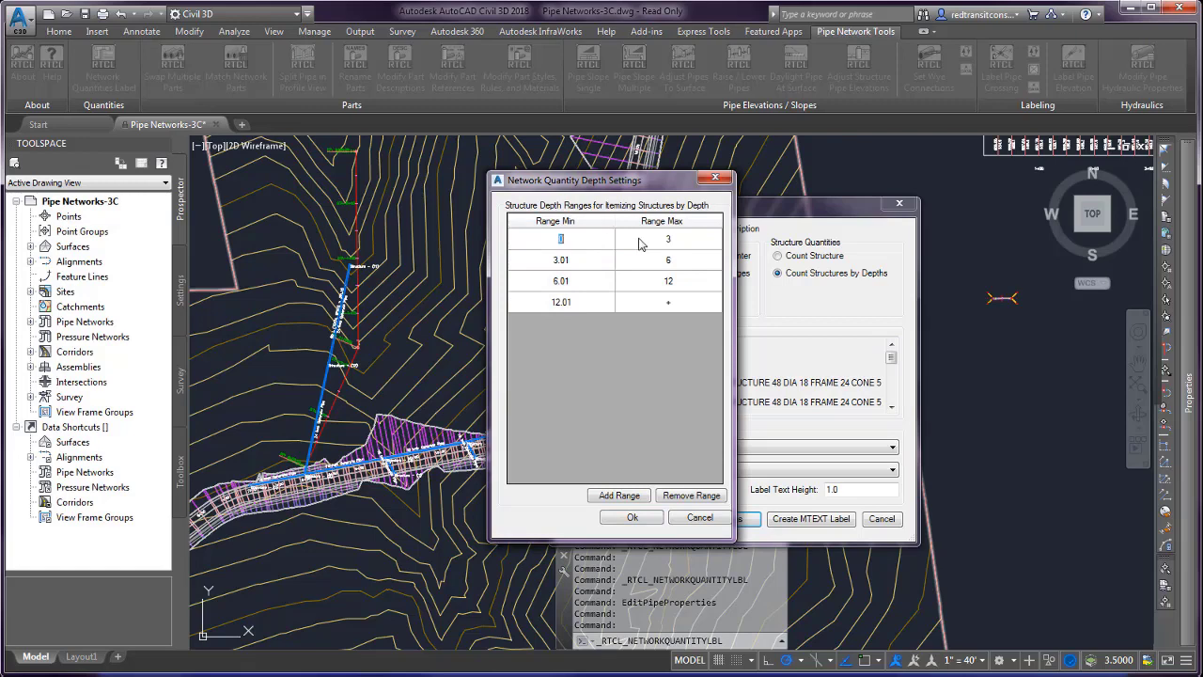
click(578, 245)
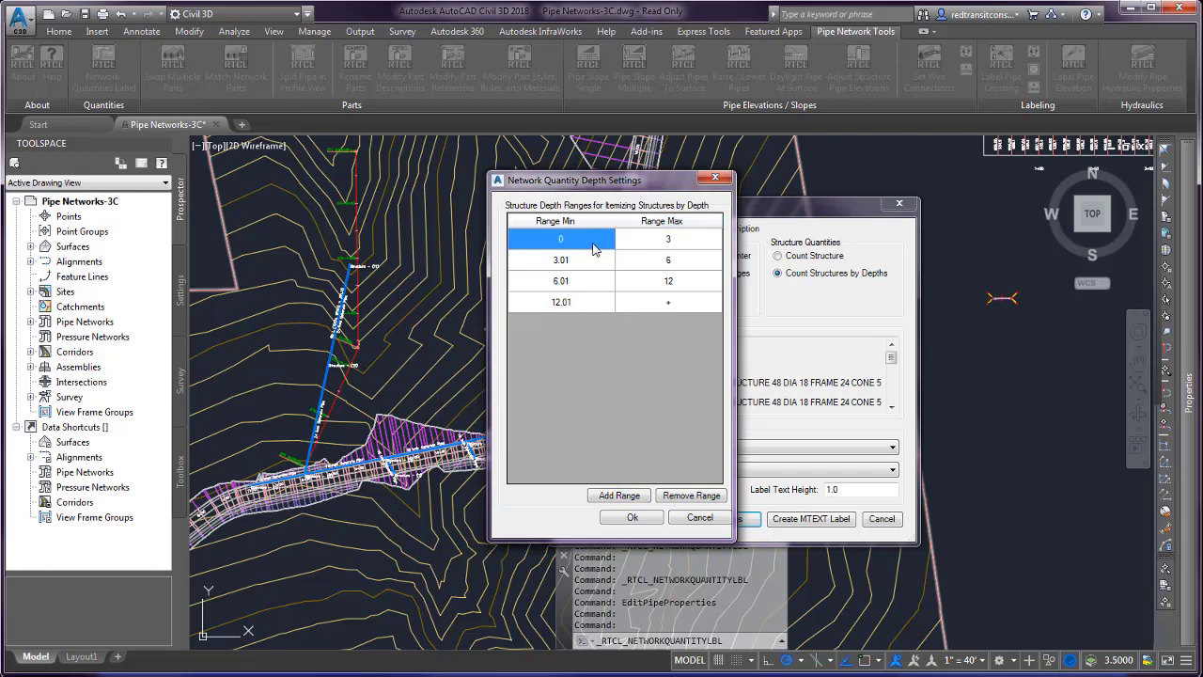
click(569, 244)
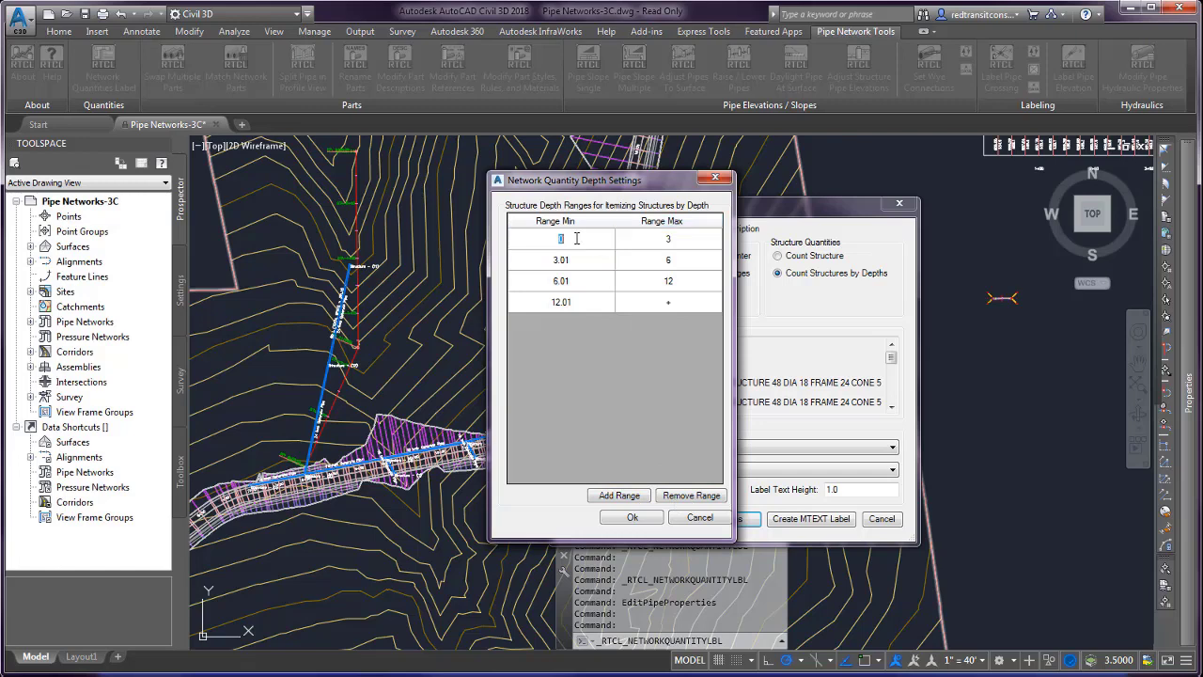
click(670, 306)
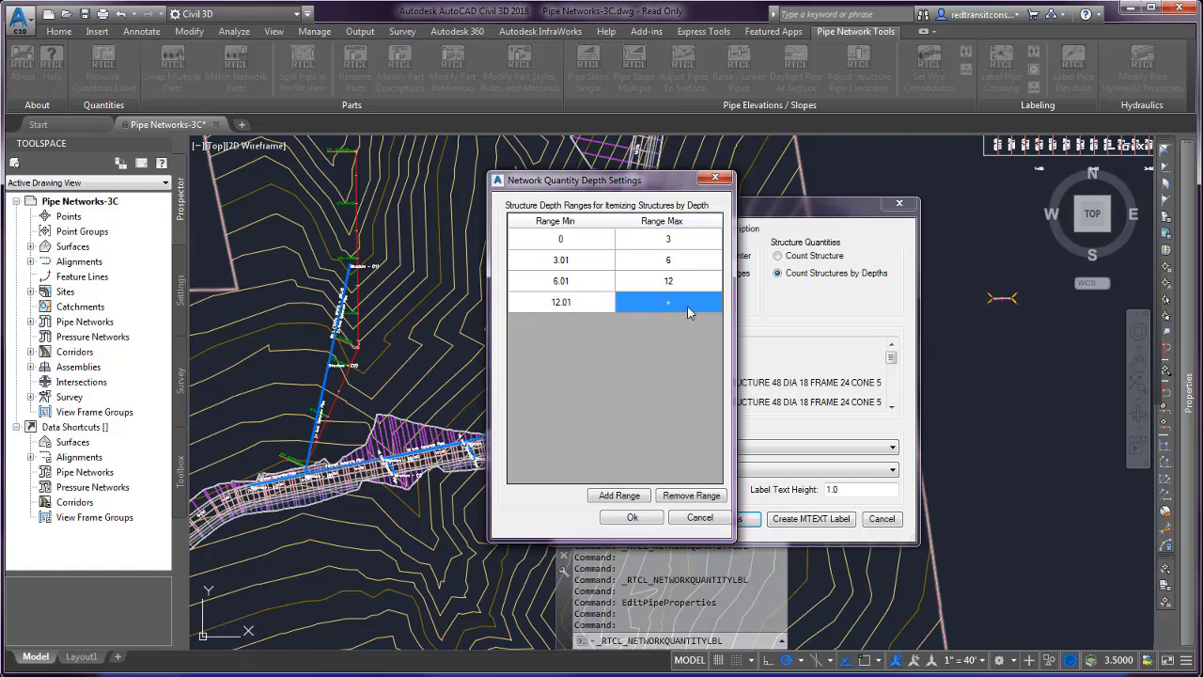
click(673, 303)
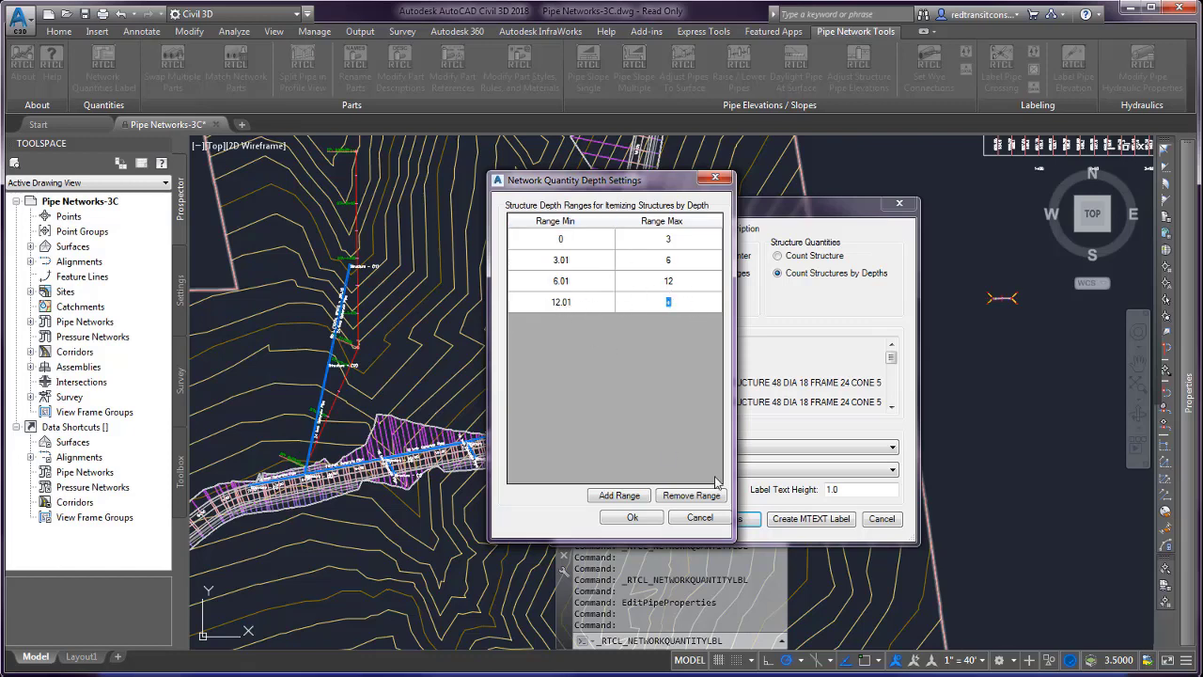
click(707, 518)
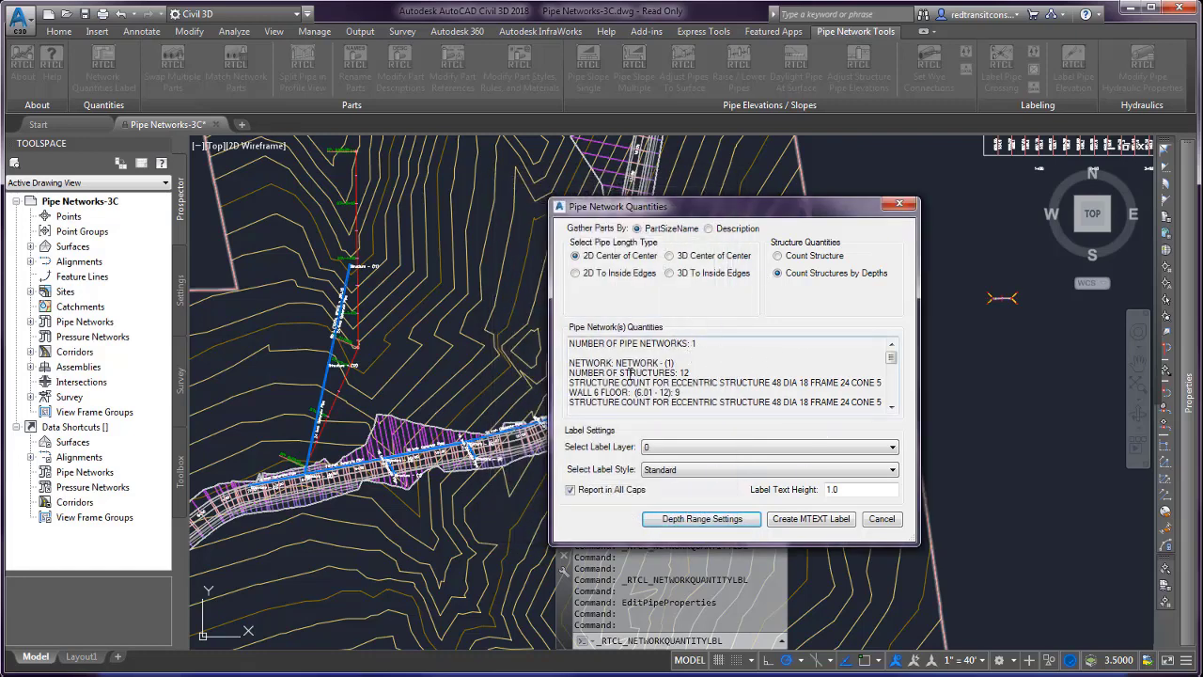
- Review the structure depth counts and pipe lengths in the quantities report
mouse_move(891, 358)
mouse_down()
mouse_move(898, 407)
mouse_move(891, 356)
mouse_up()
mouse_move(738, 391)
mouse_down()
mouse_move(569, 369)
mouse_move(563, 352)
mouse_move(739, 414)
mouse_up()
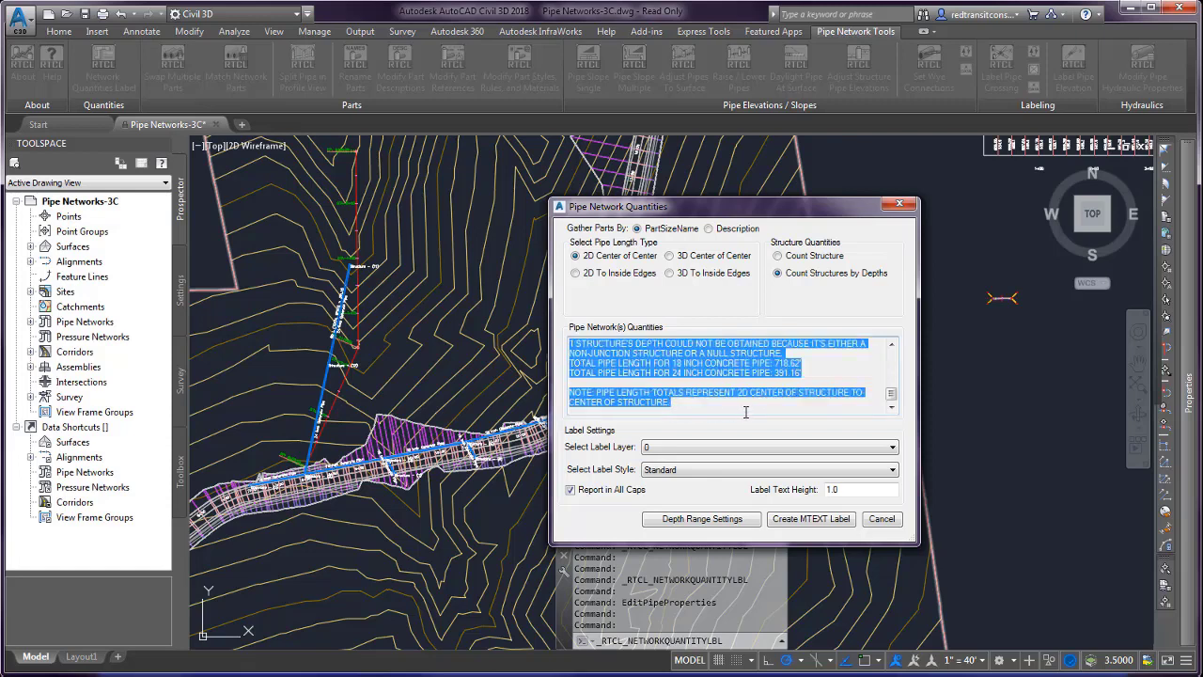
click(687, 380)
scroll(742, 396, up, 6)
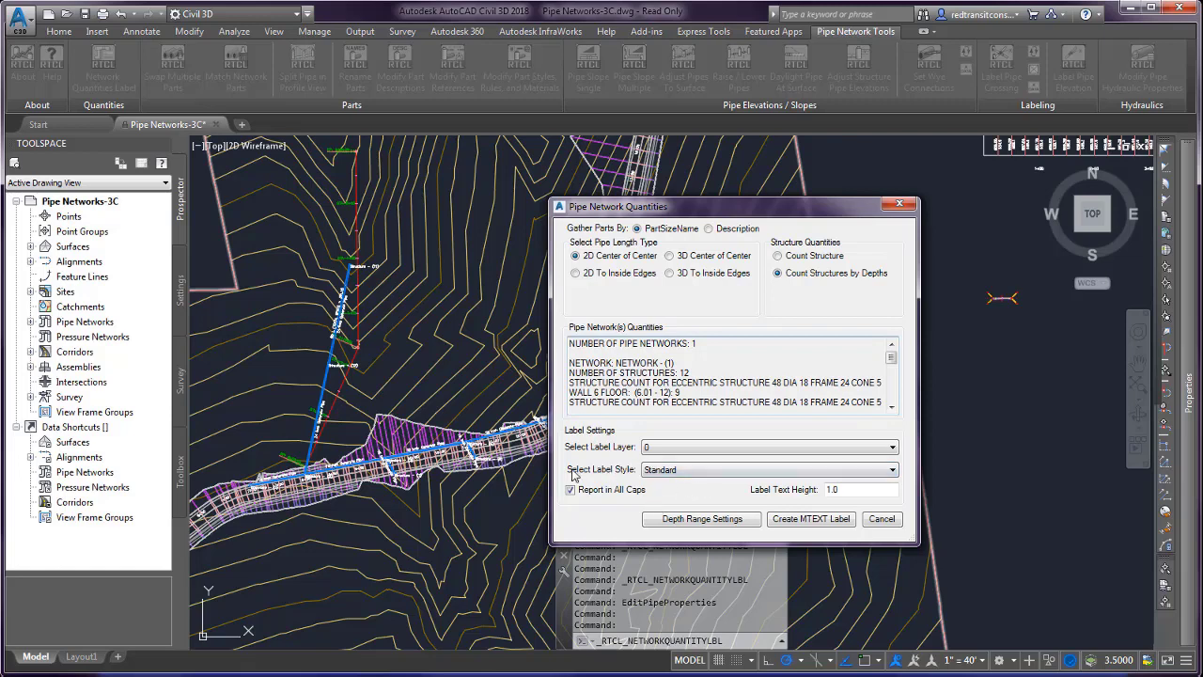
- Keep label layer 0, the Standard label style and 1.0 text height
click(647, 447)
click(656, 449)
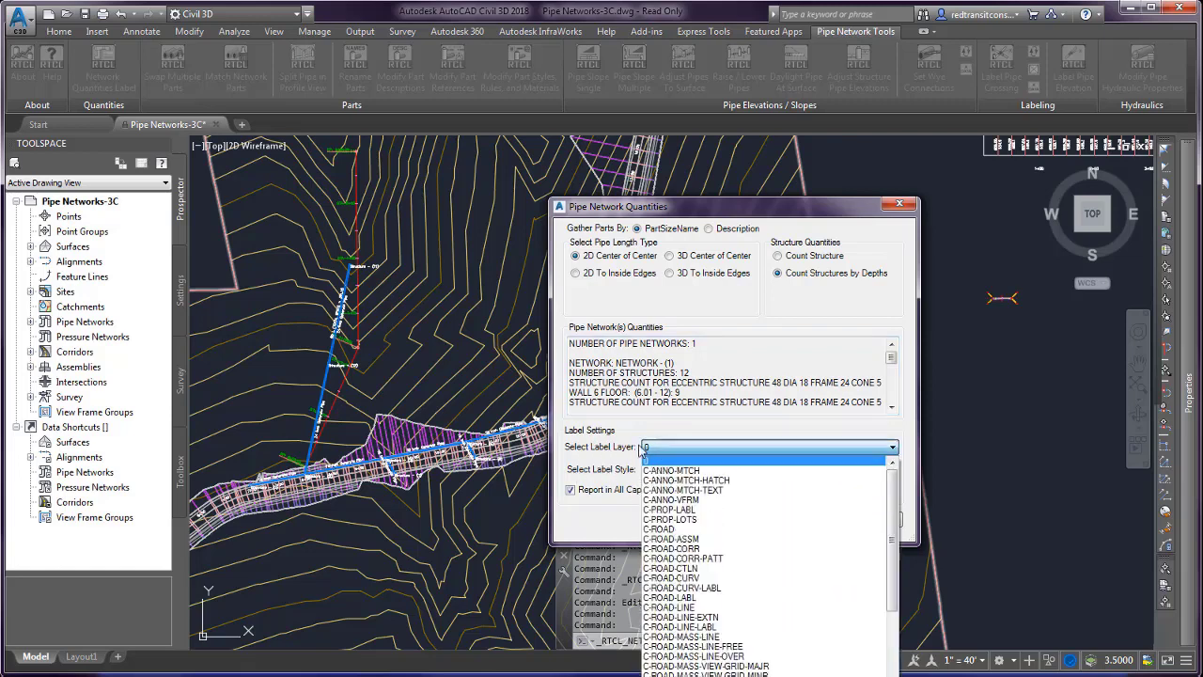
click(647, 460)
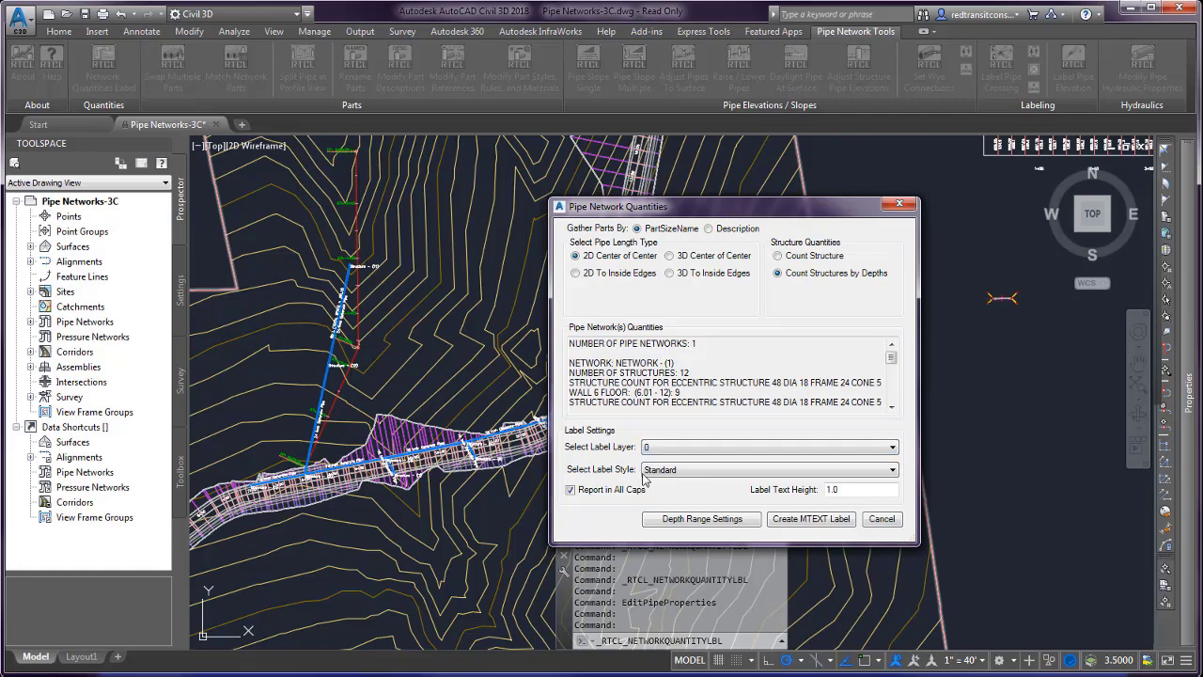
click(667, 473)
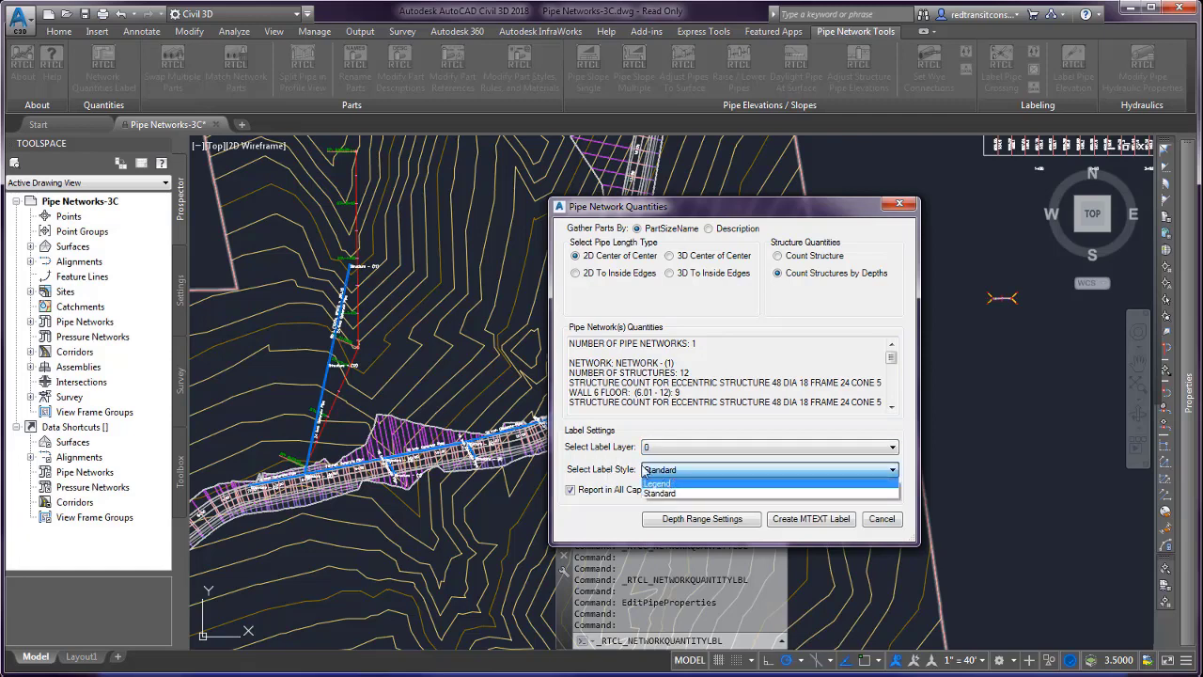
click(607, 470)
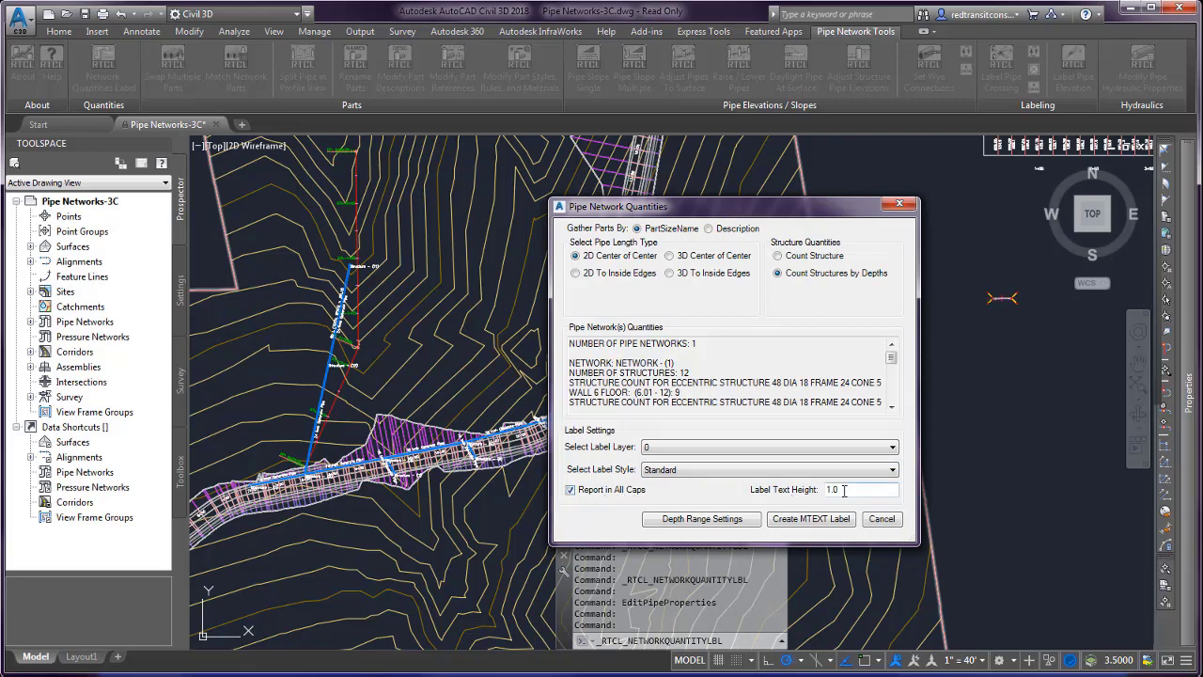
drag(836, 491, 801, 496)
- Create the MTEXT quantities label and place it in the drawing
click(811, 519)
click(970, 426)
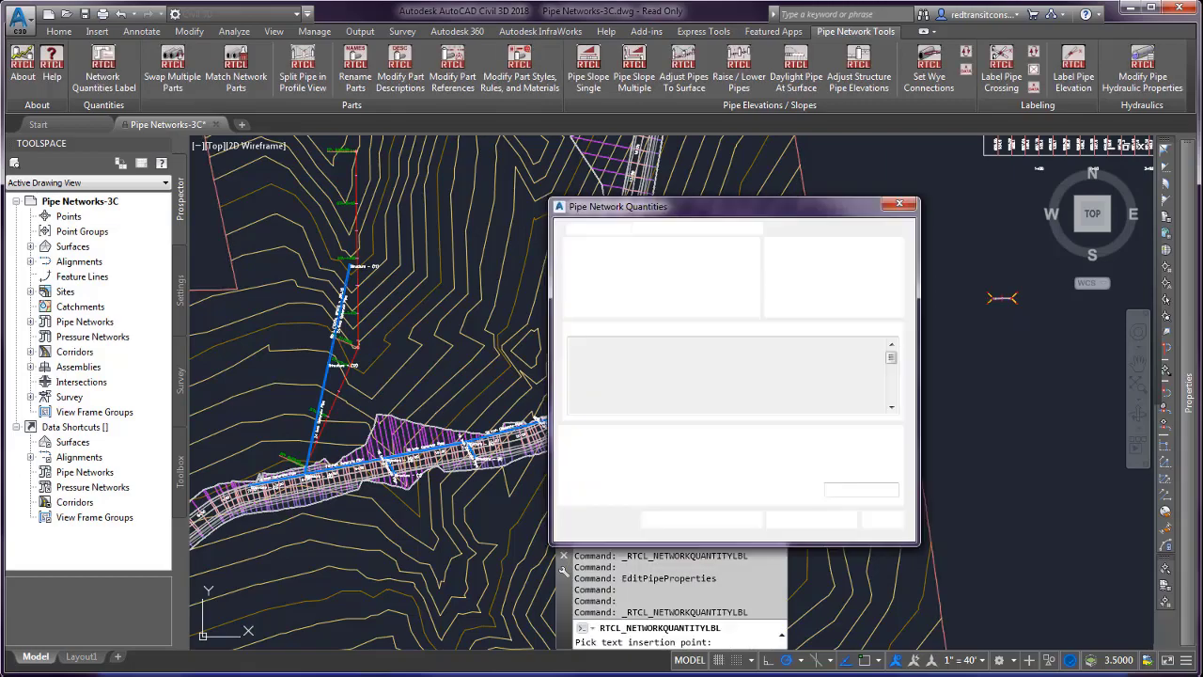
scroll(983, 438, up, 6)
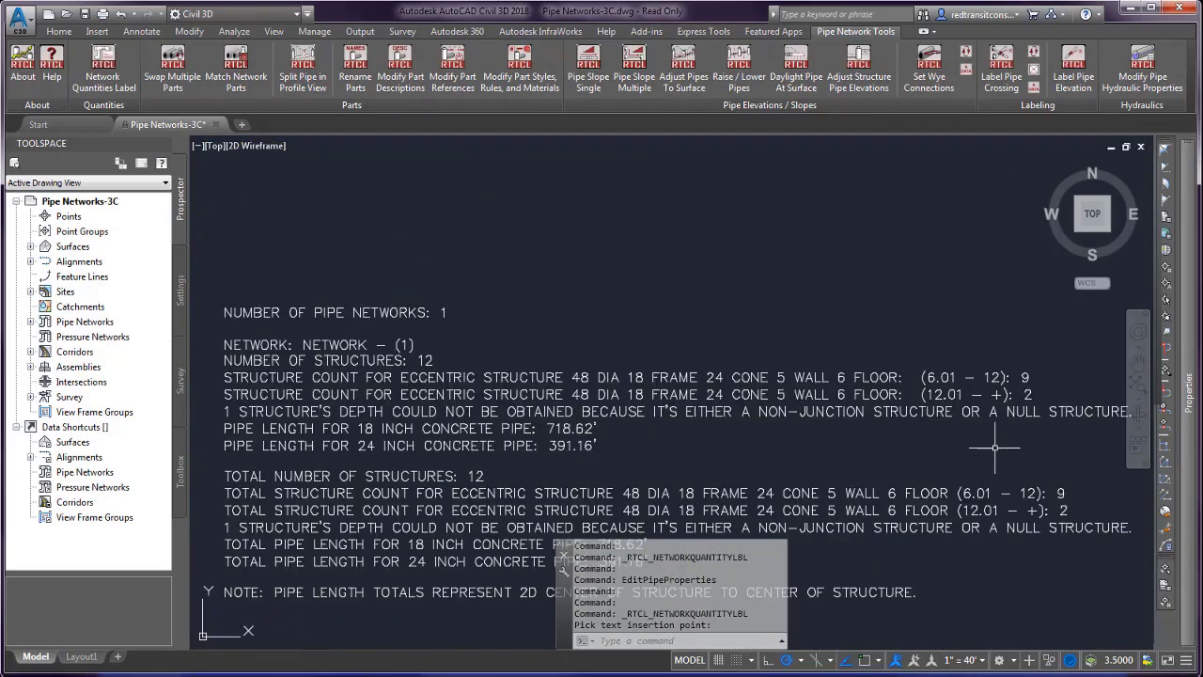
scroll(987, 436, down, 2)
scroll(940, 442, up, 3)
scroll(846, 461, down, 2)
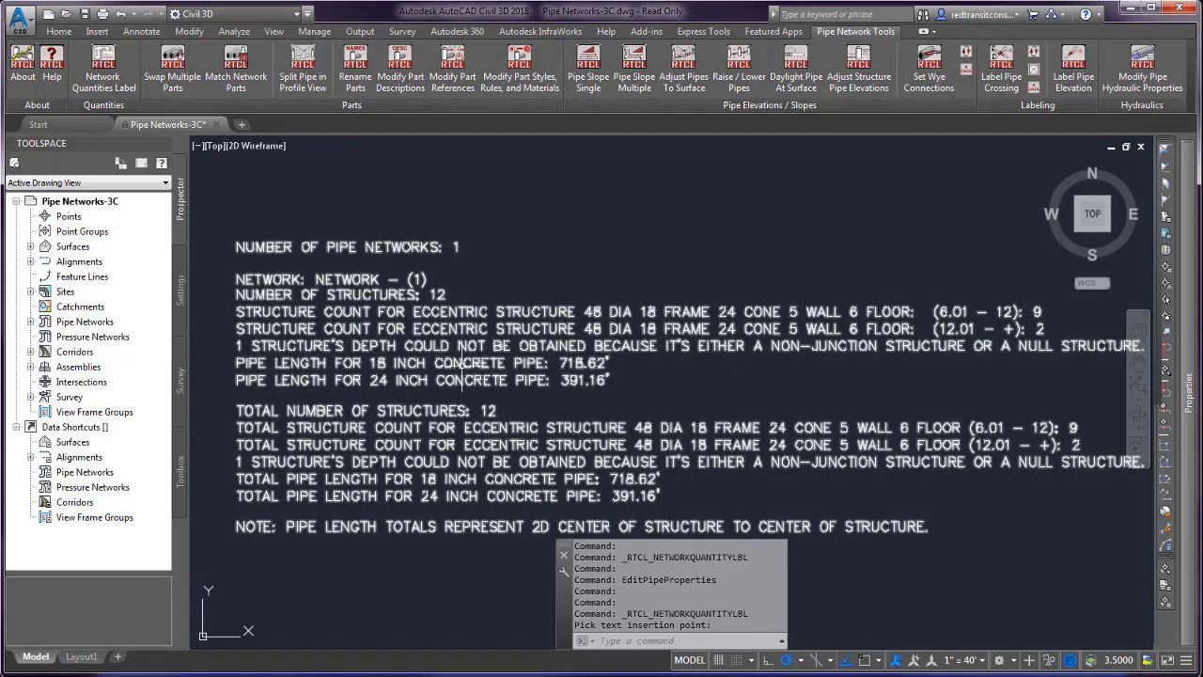
- Center the label in view and expand Pipe Networks > Networks in Toolspace to show Network - (1)
middle_drag(567, 393, 529, 387)
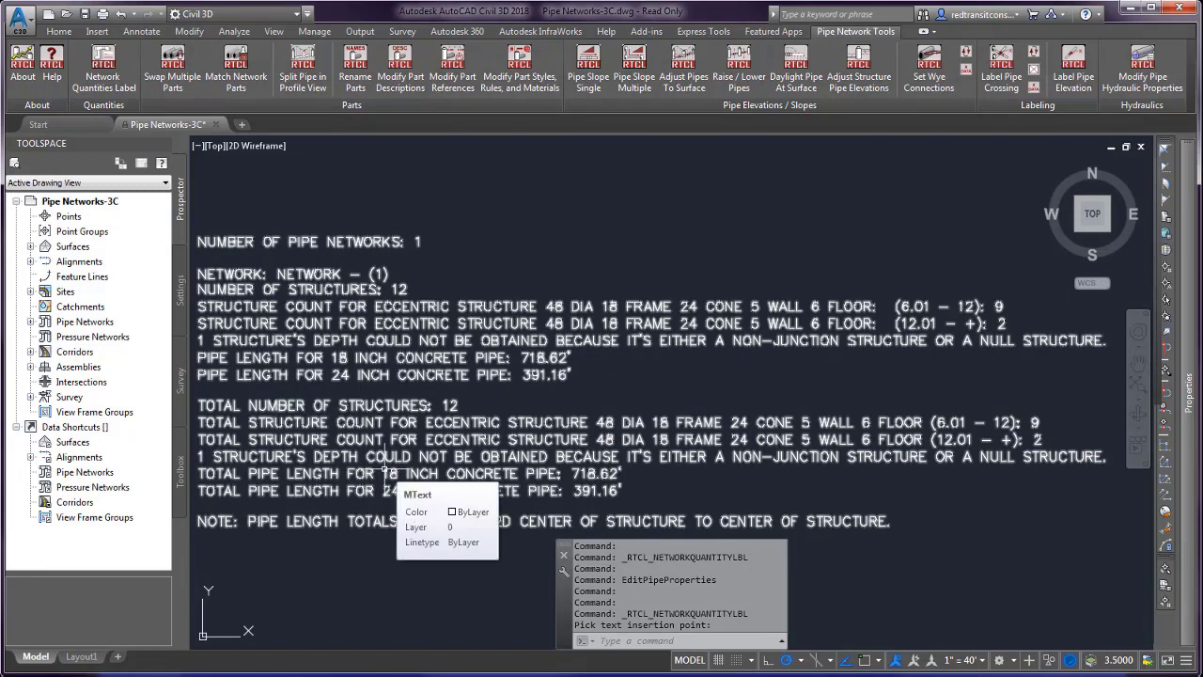
click(30, 321)
click(44, 337)
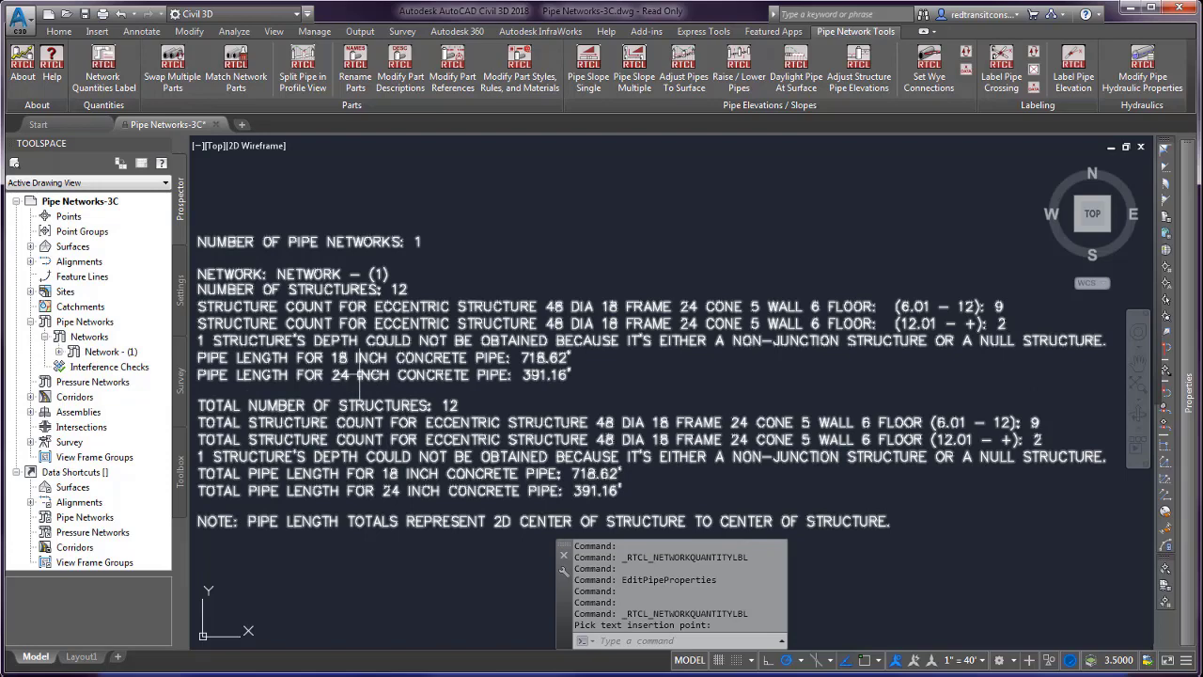
- Zoom out and pan to see the whole site, pipe network, profile view and the label
scroll(440, 254, down, 10)
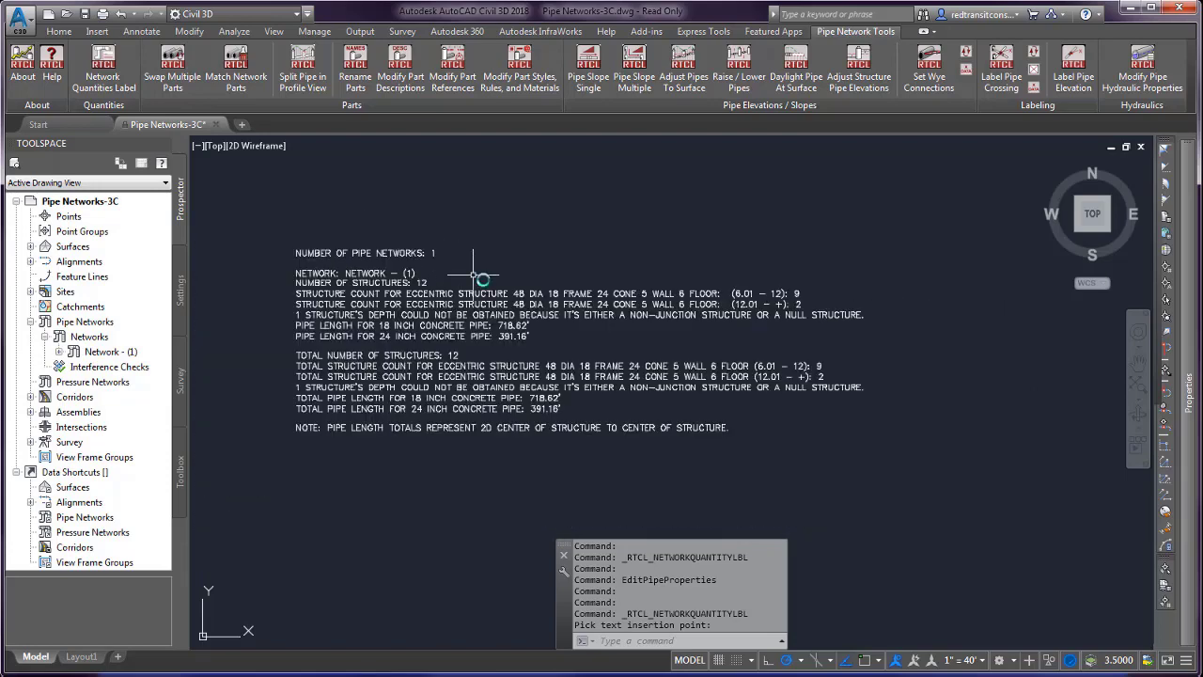
middle_drag(503, 345, 546, 324)
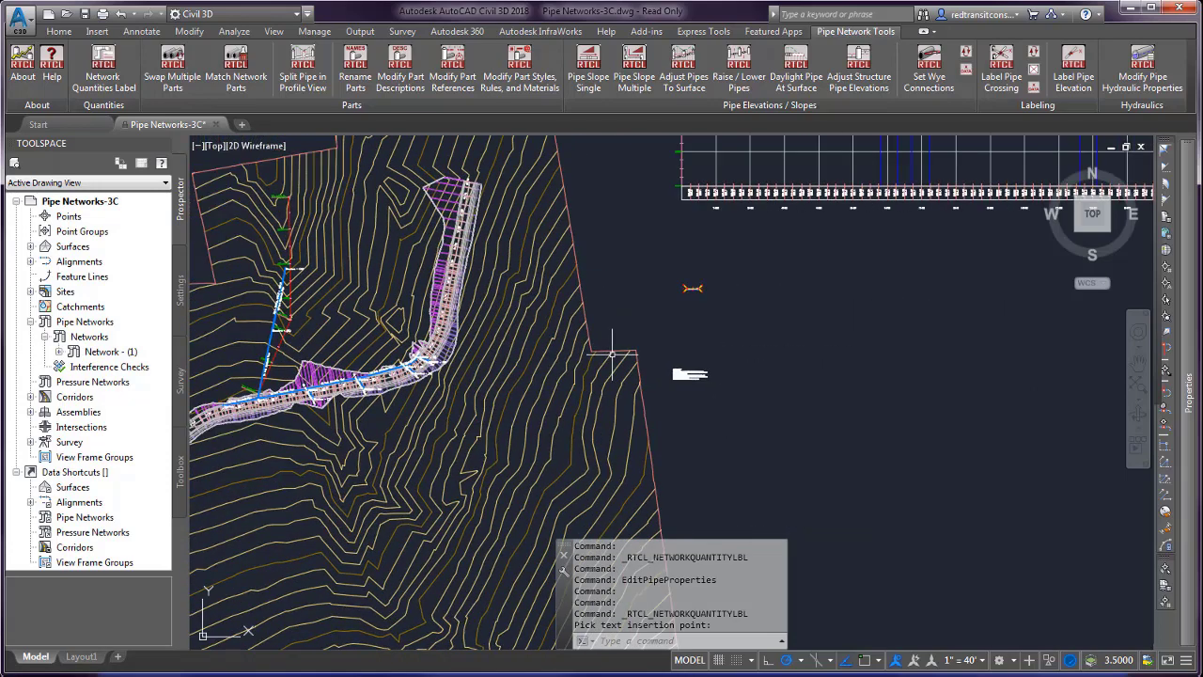
scroll(550, 324, down, 4)
scroll(580, 364, down, 2)
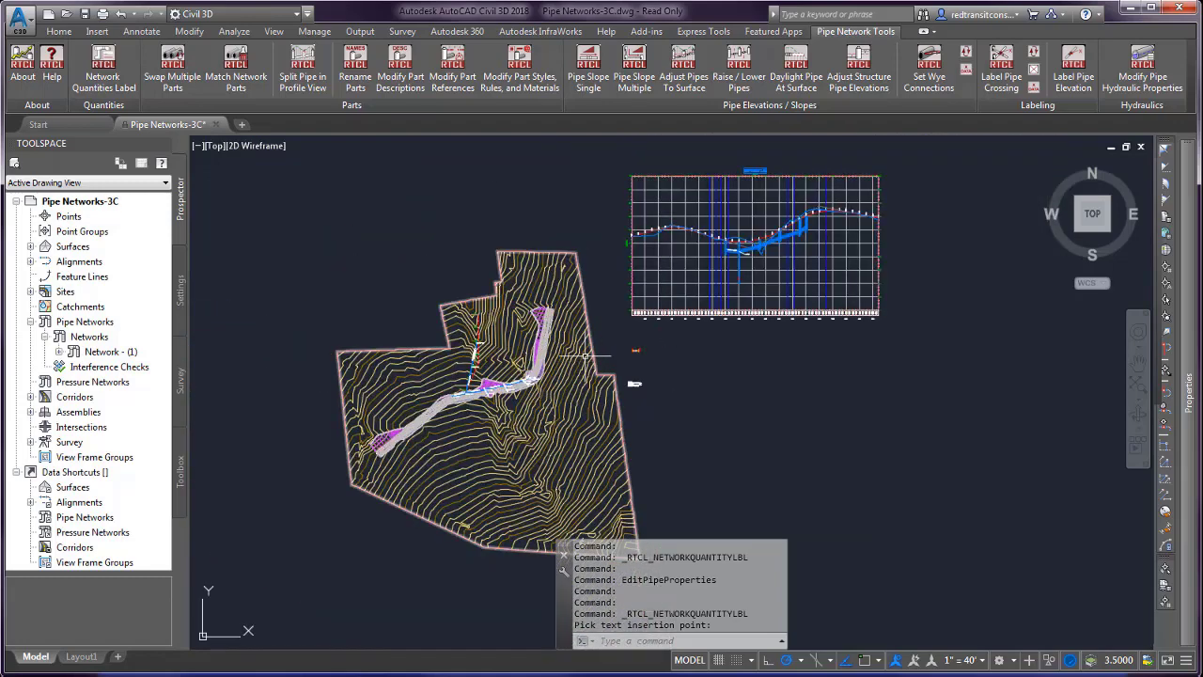